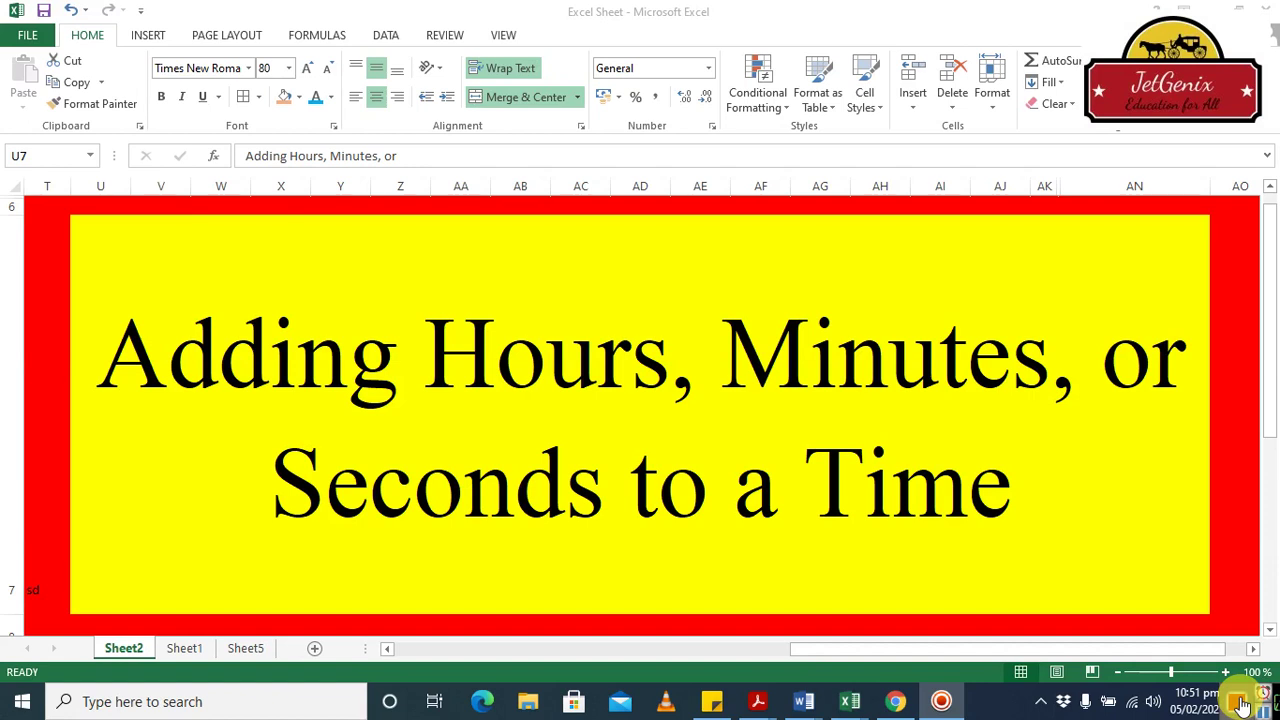
Step: Show Sheet1 with the Time column and empty 'Adding 4 hours & 30 minutes' column
{"action": "left_click", "coordinate": [193, 652]}
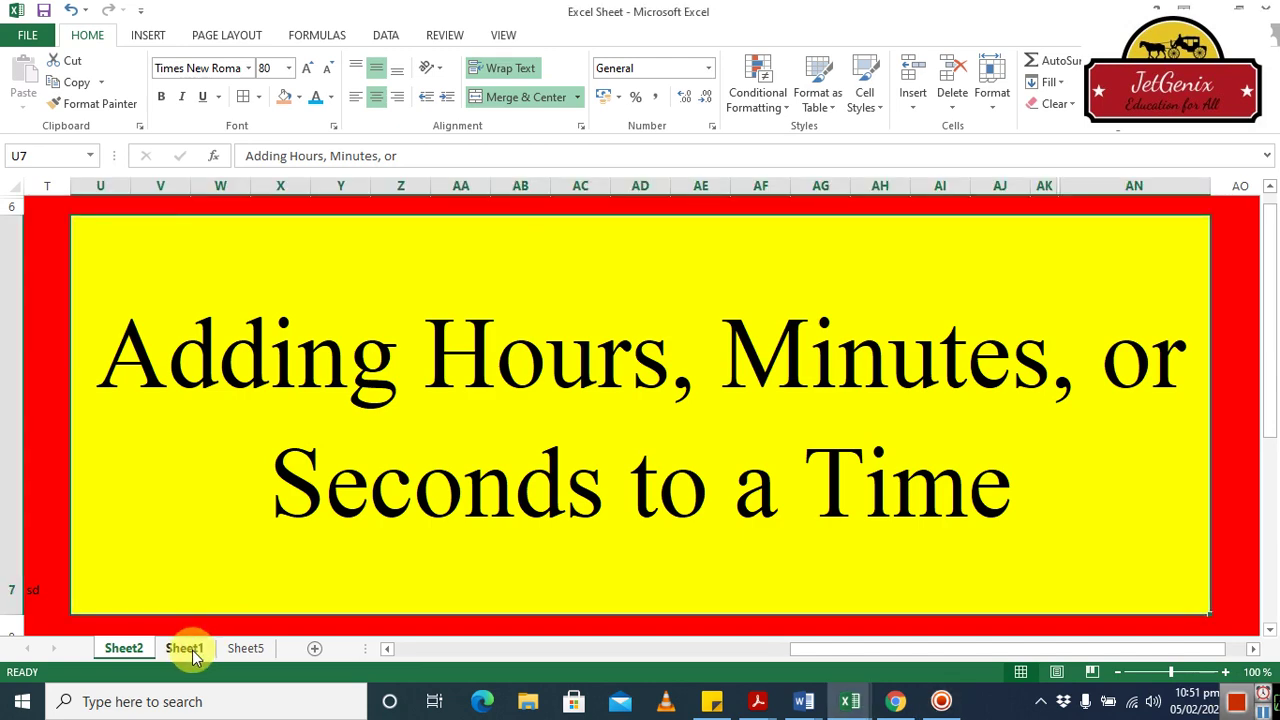
{"action": "left_click", "coordinate": [192, 650]}
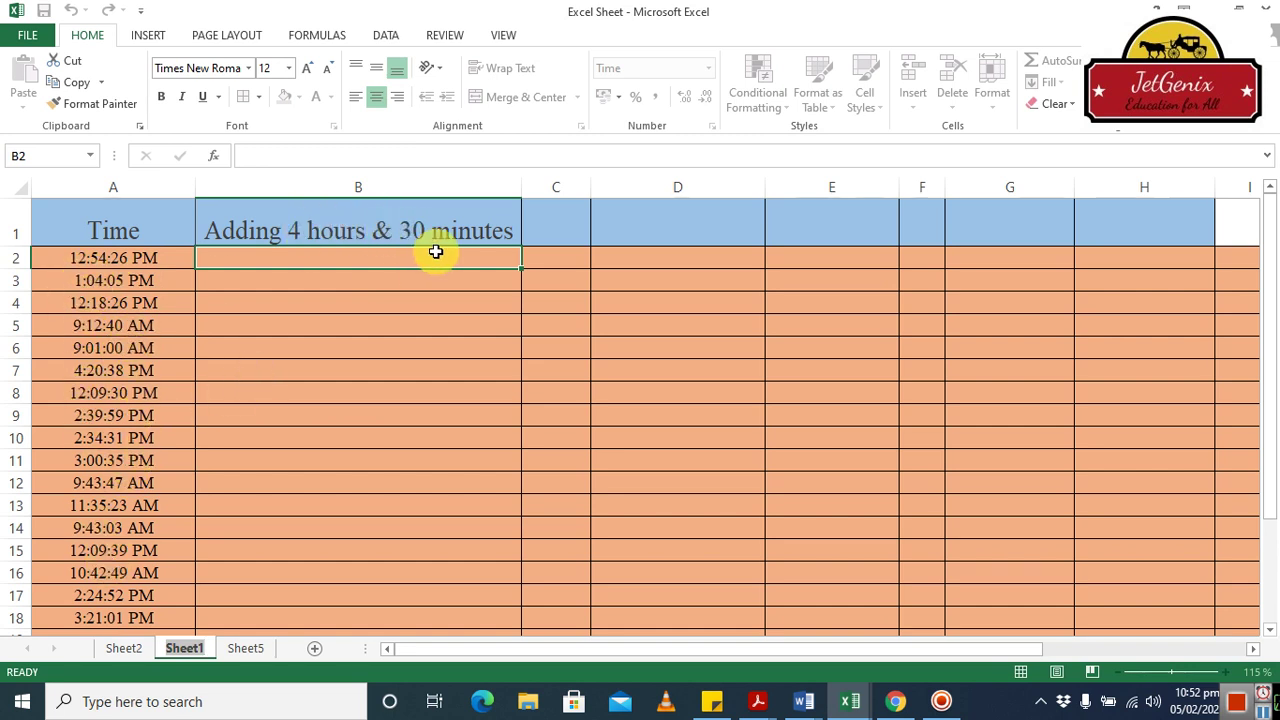
Step: Enter =A2+TIME(4,30,0) in B2 so it shows 5:24:26 PM
{"action": "left_click", "coordinate": [399, 262]}
{"action": "type", "text": "="}
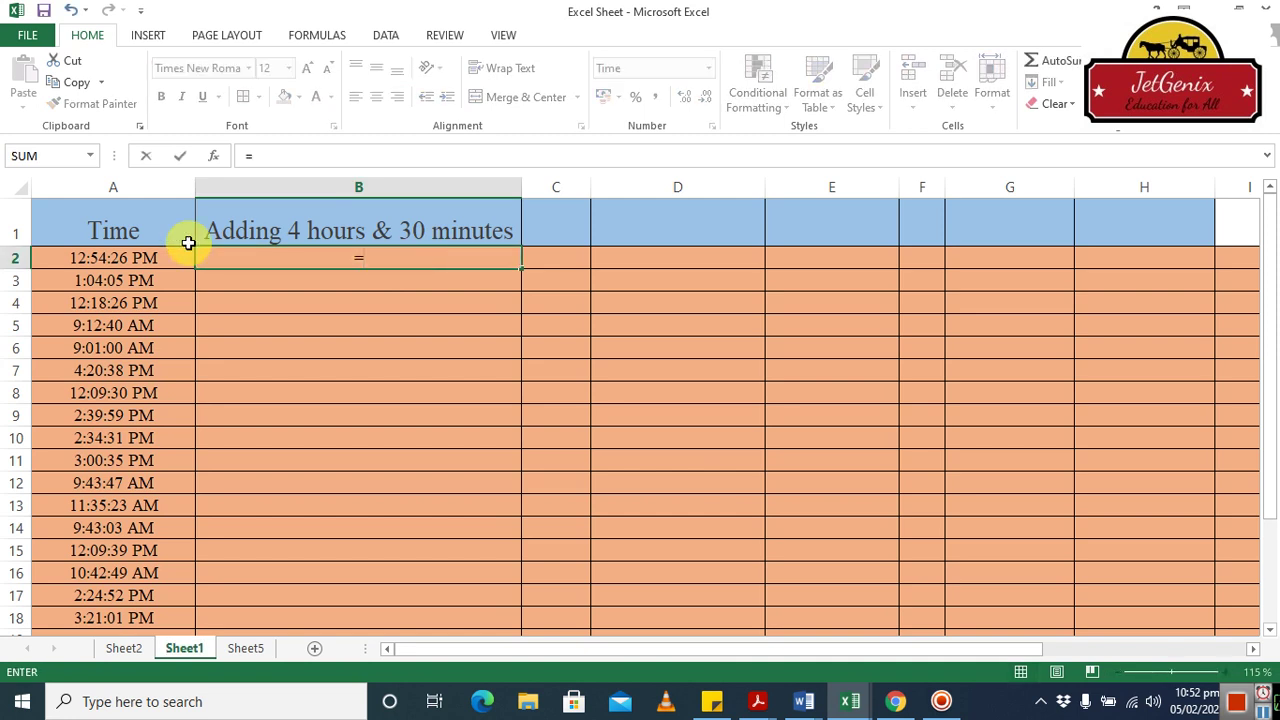
{"action": "left_click", "coordinate": [129, 258]}
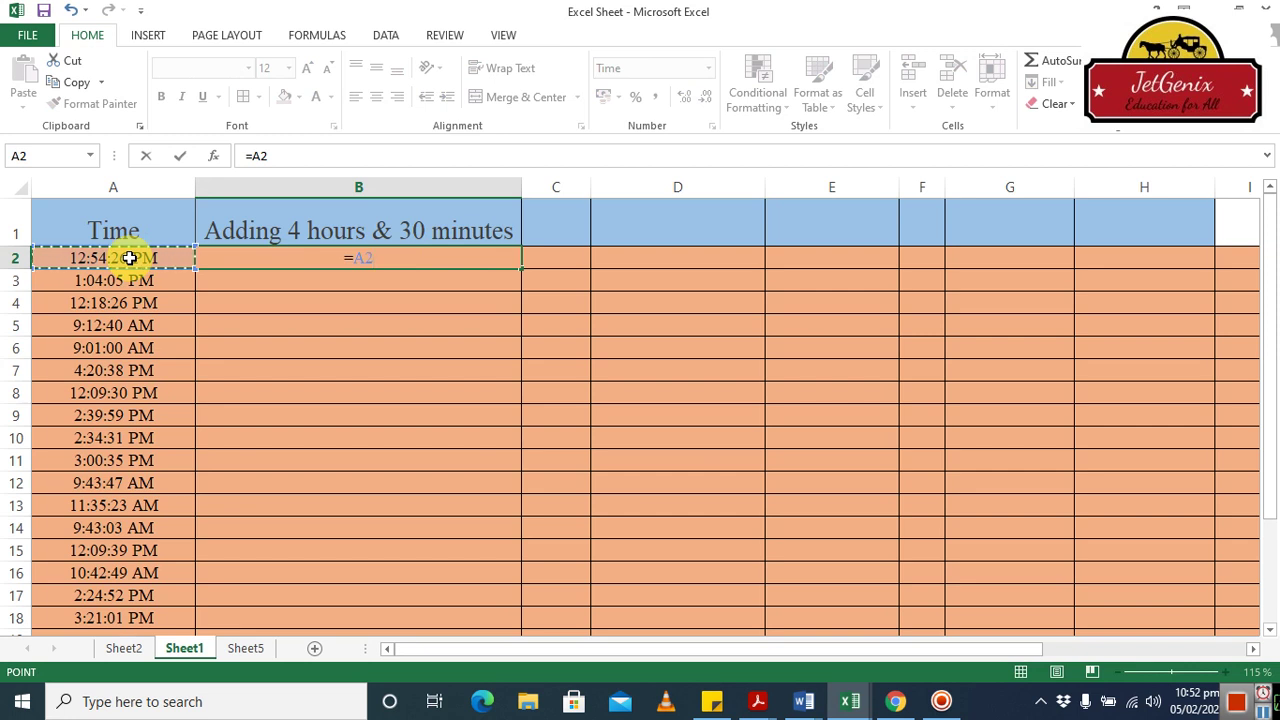
{"action": "type", "text": "+"}
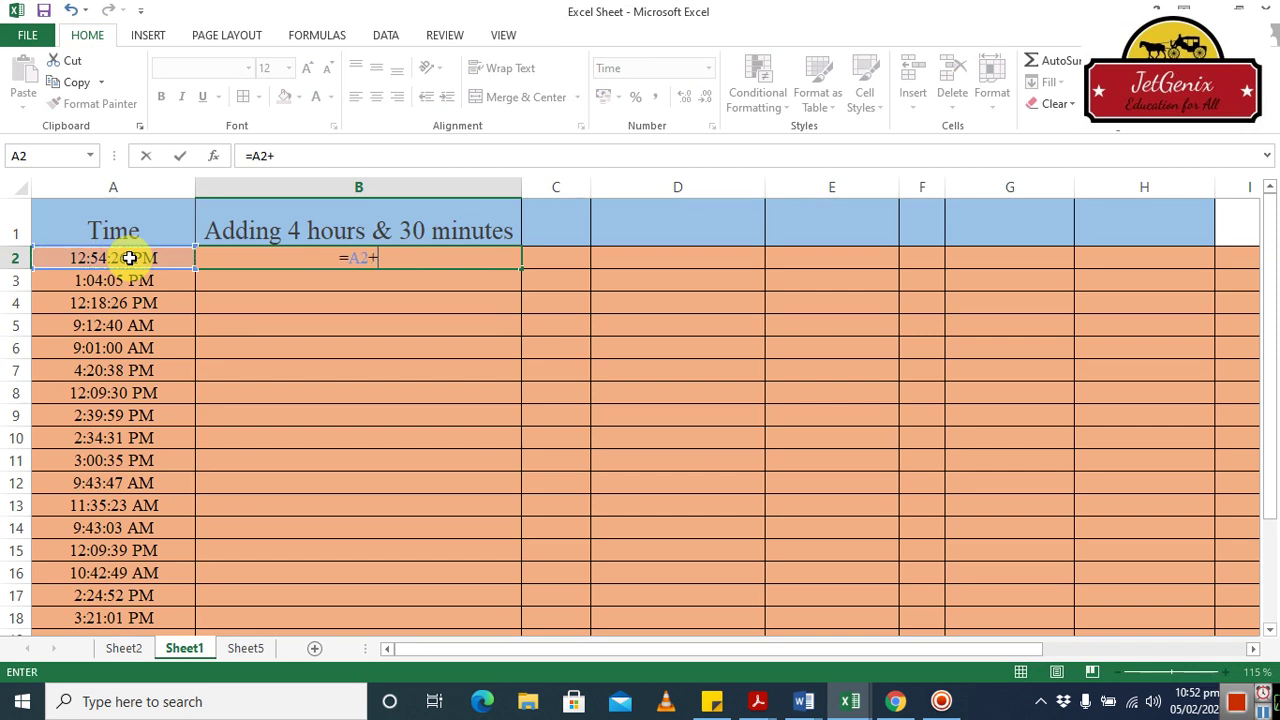
{"action": "type", "text": "time"}
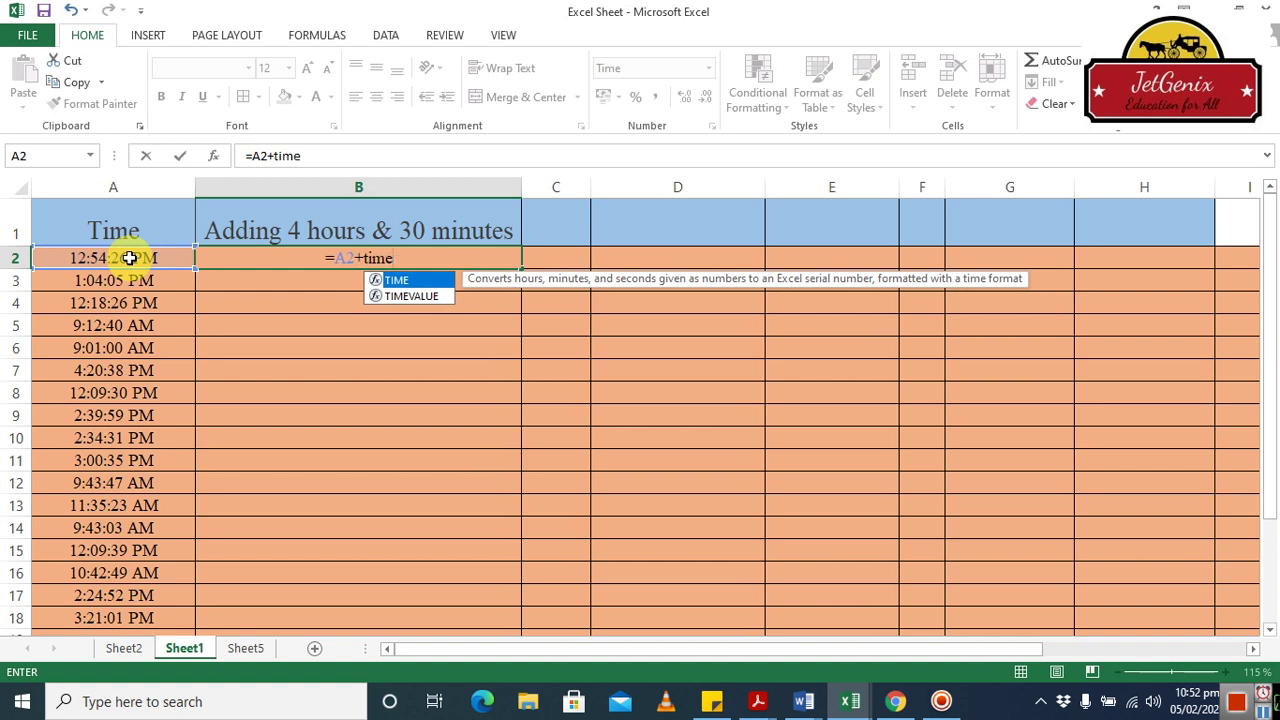
{"action": "double_click", "coordinate": [418, 284]}
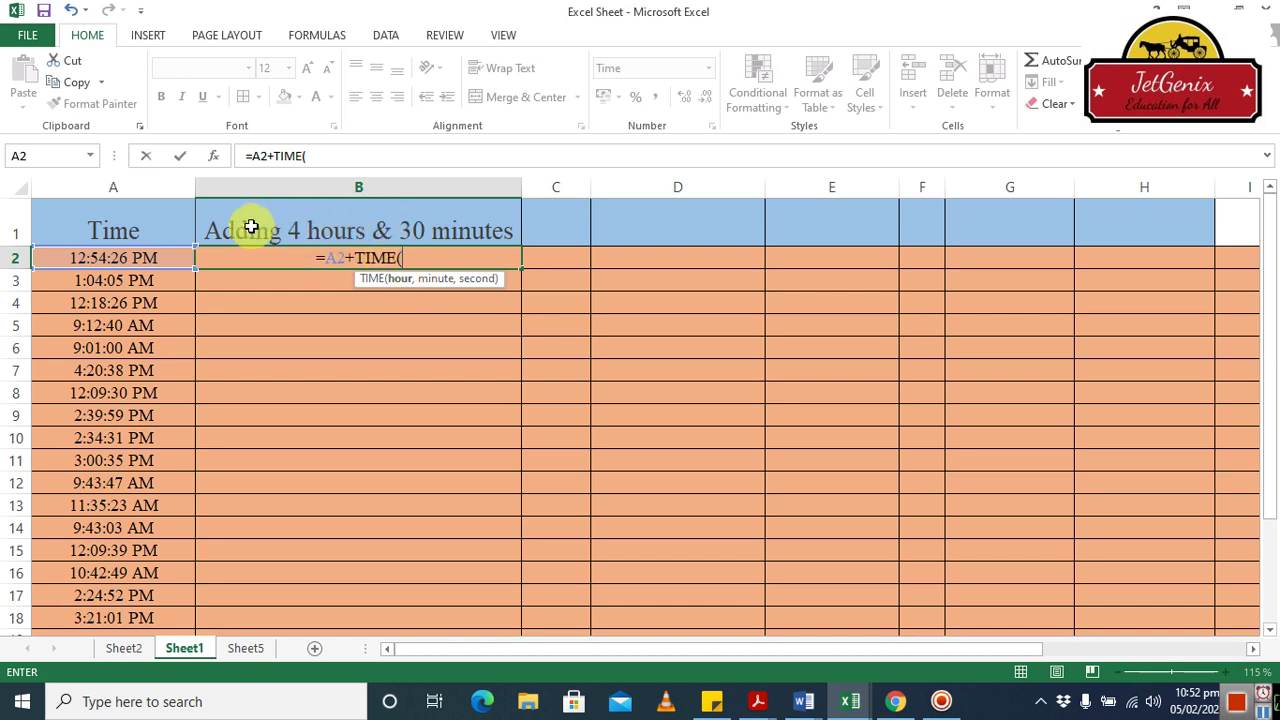
{"action": "type", "text": "4,"}
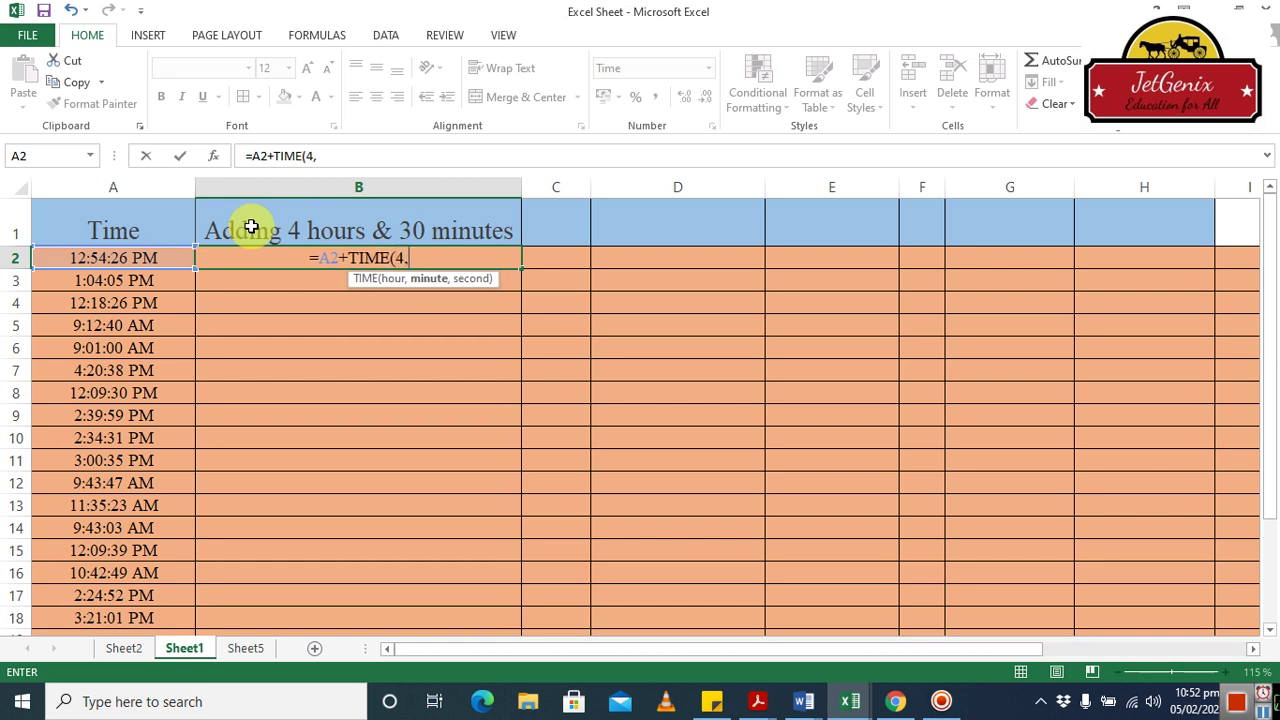
{"action": "type", "text": "30,0"}
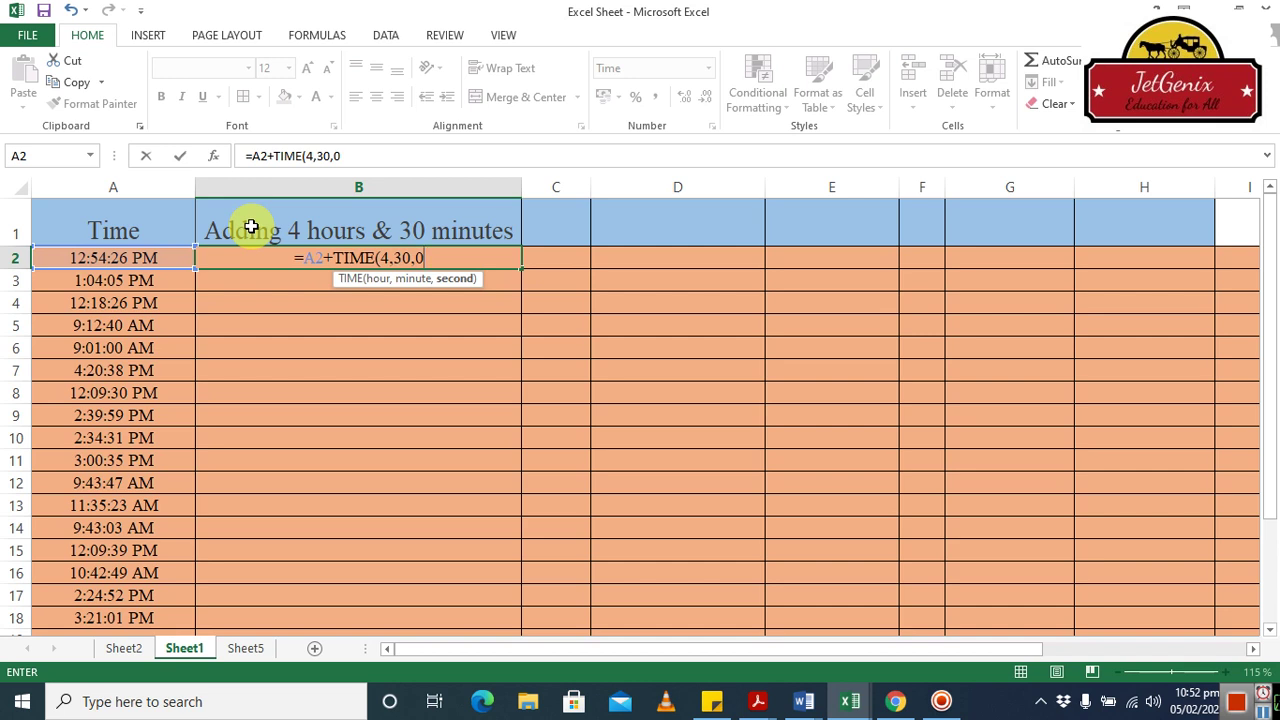
{"action": "type", "text": ")"}
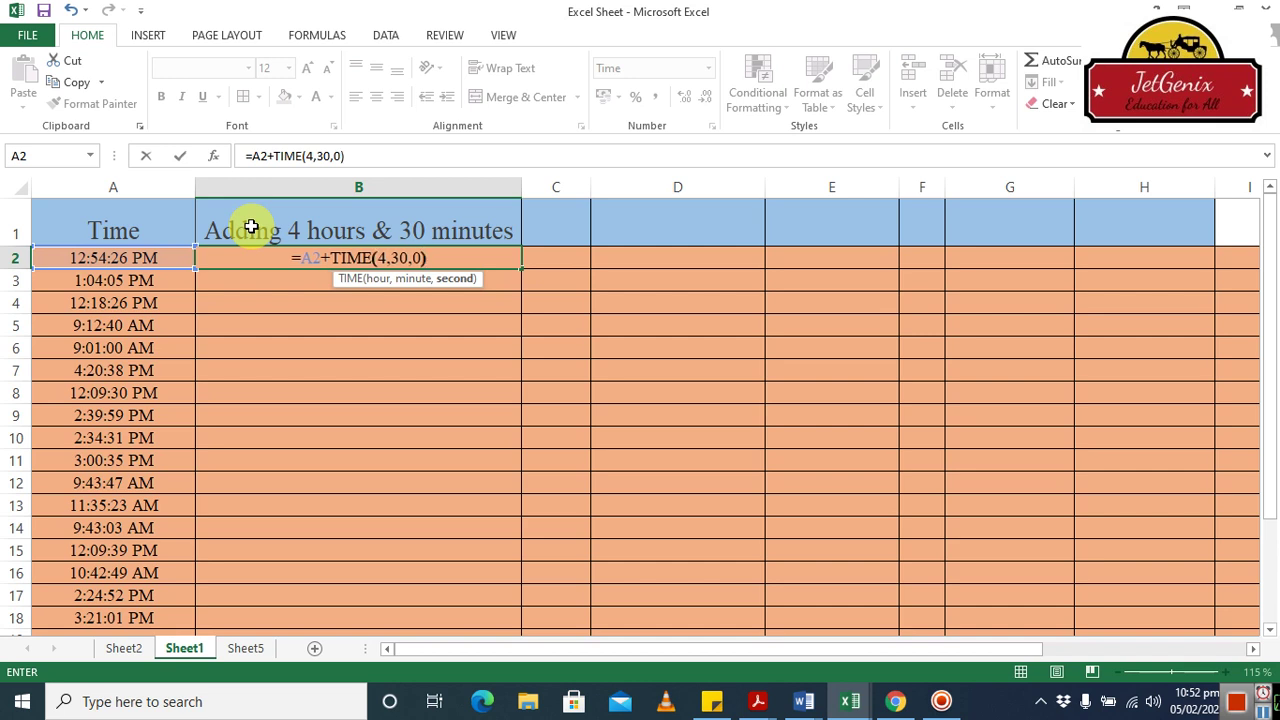
{"action": "key", "text": "Return"}
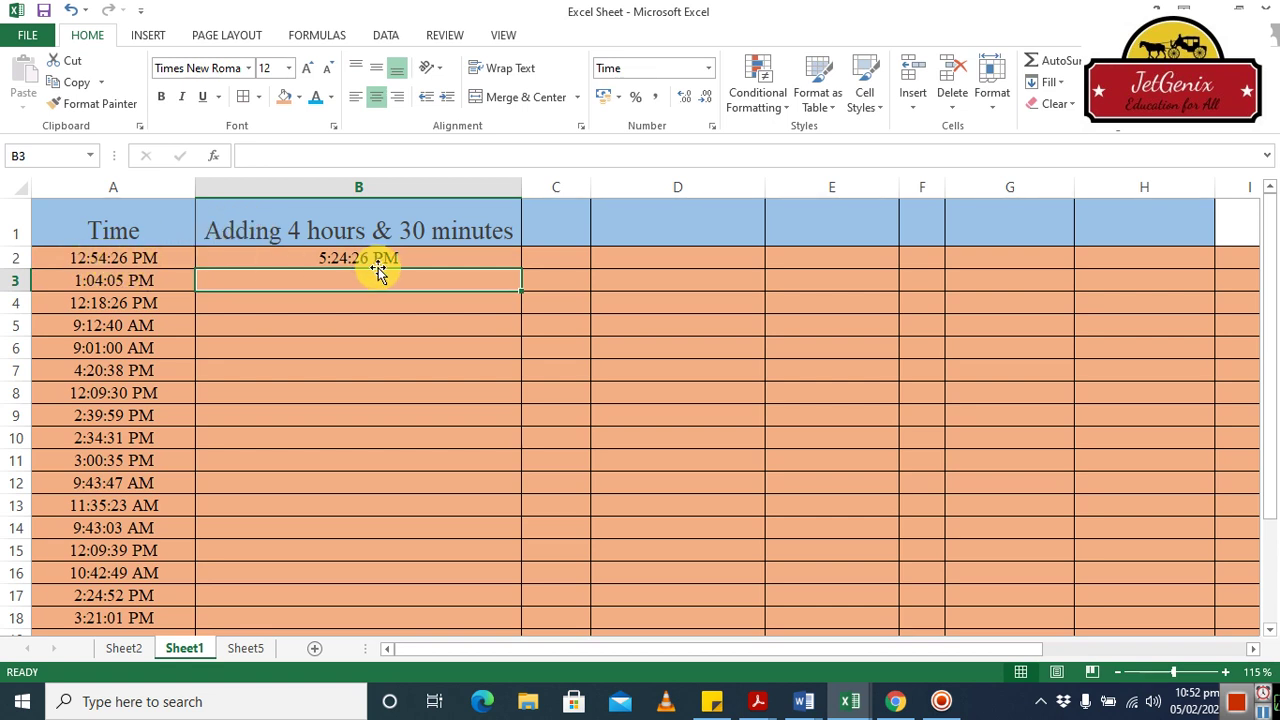
Step: Copy B2's formula down to B18, giving 5:24:26 PM through 7:51:01 PM
{"action": "left_click", "coordinate": [330, 262]}
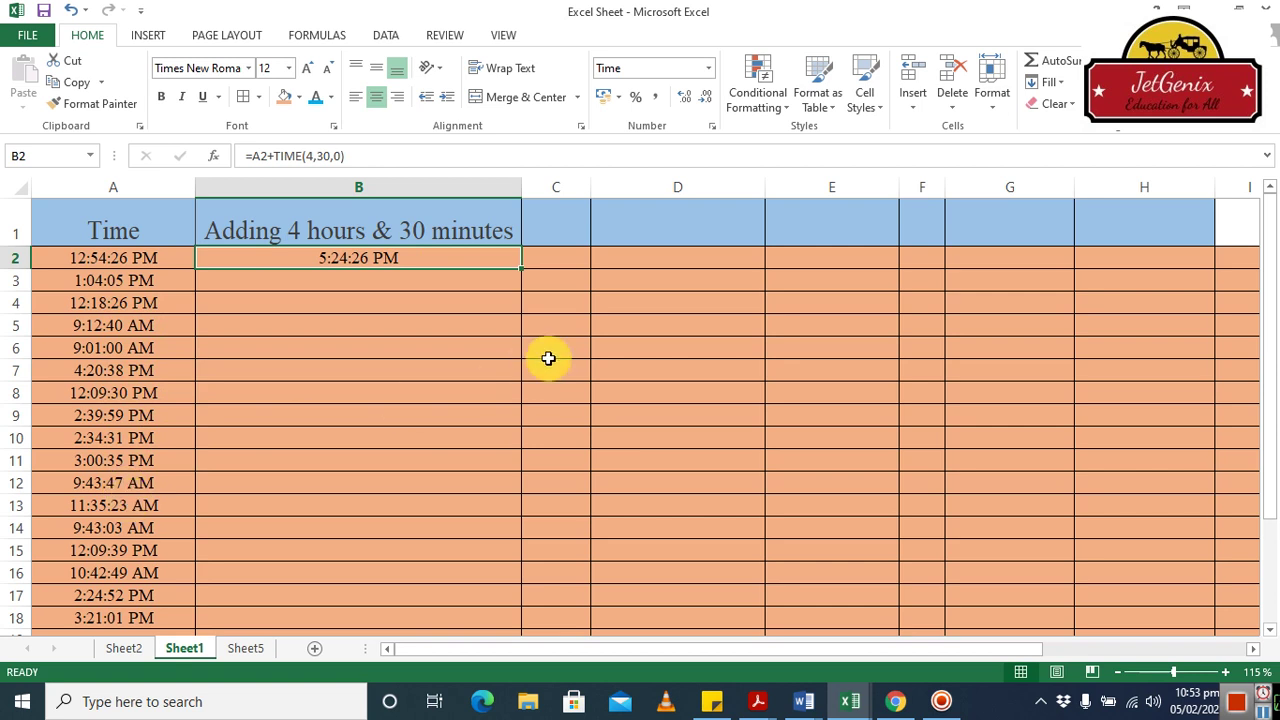
{"action": "double_click", "coordinate": [522, 272]}
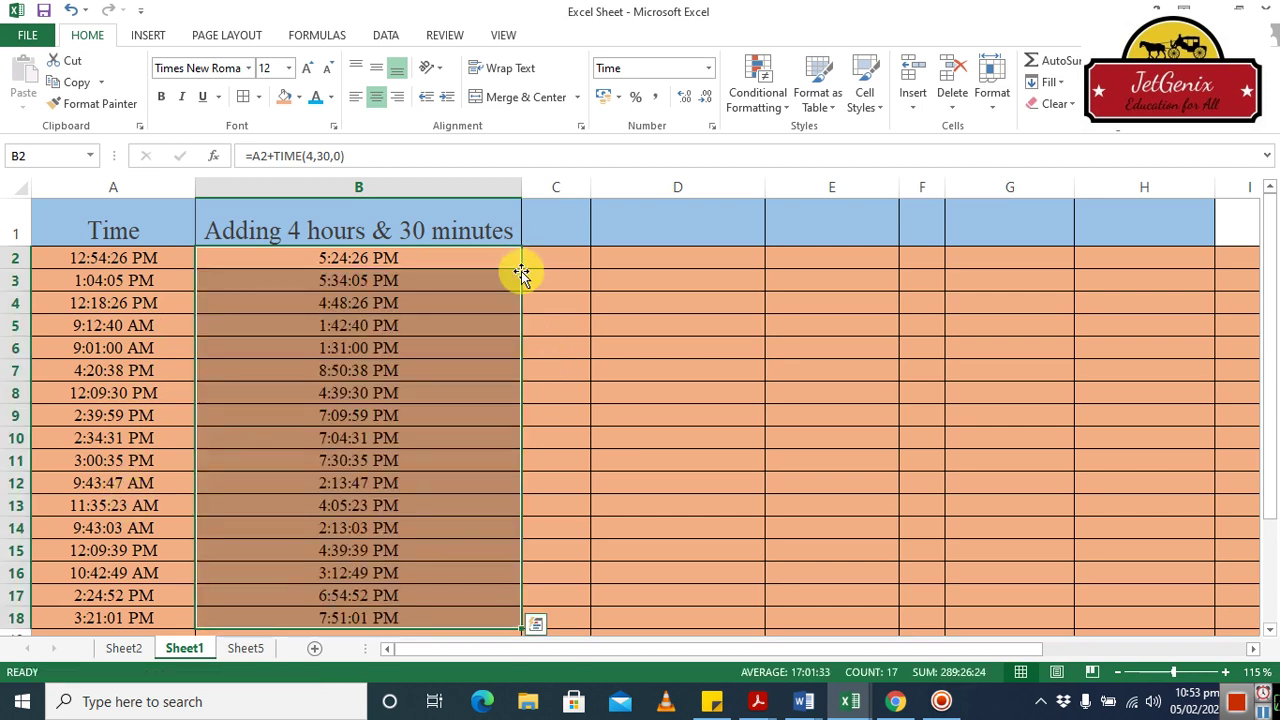
{"action": "left_click", "coordinate": [453, 258]}
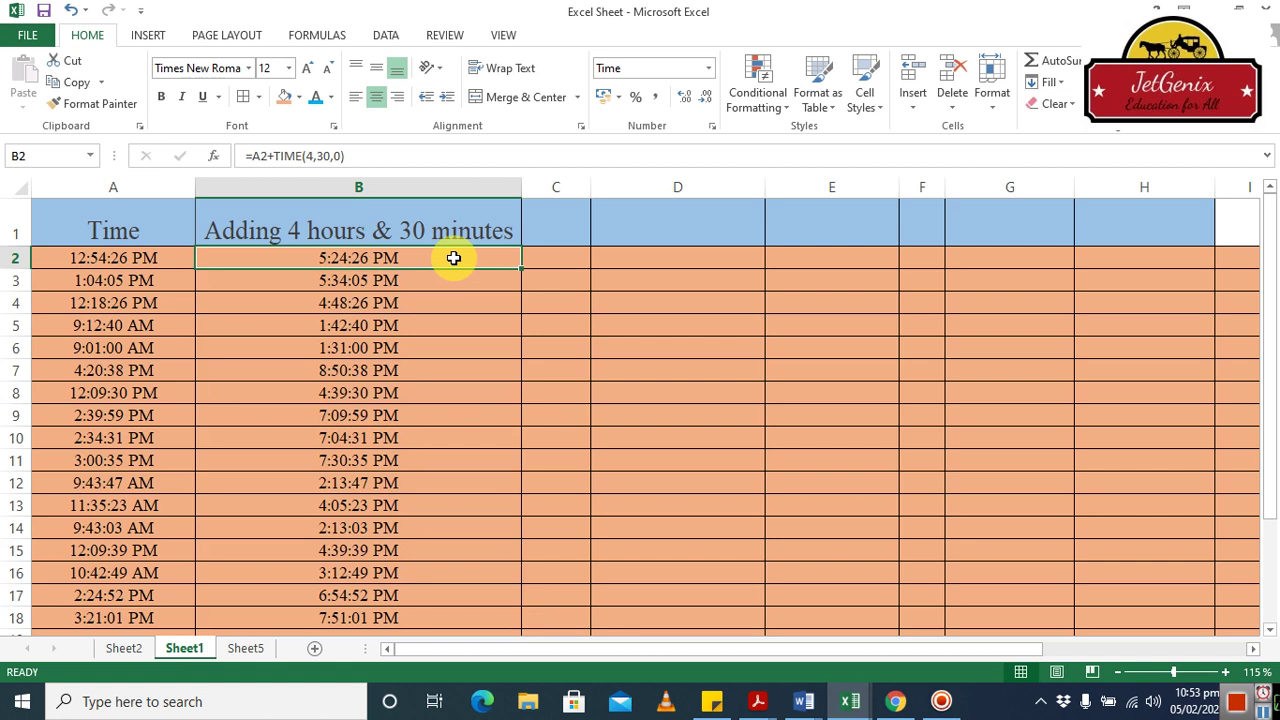
Step: Change B2 to =A2+TIME(0,30,5) and fill it down to B18 (1:24:31–3:51:06 PM)
{"action": "left_click", "coordinate": [312, 156]}
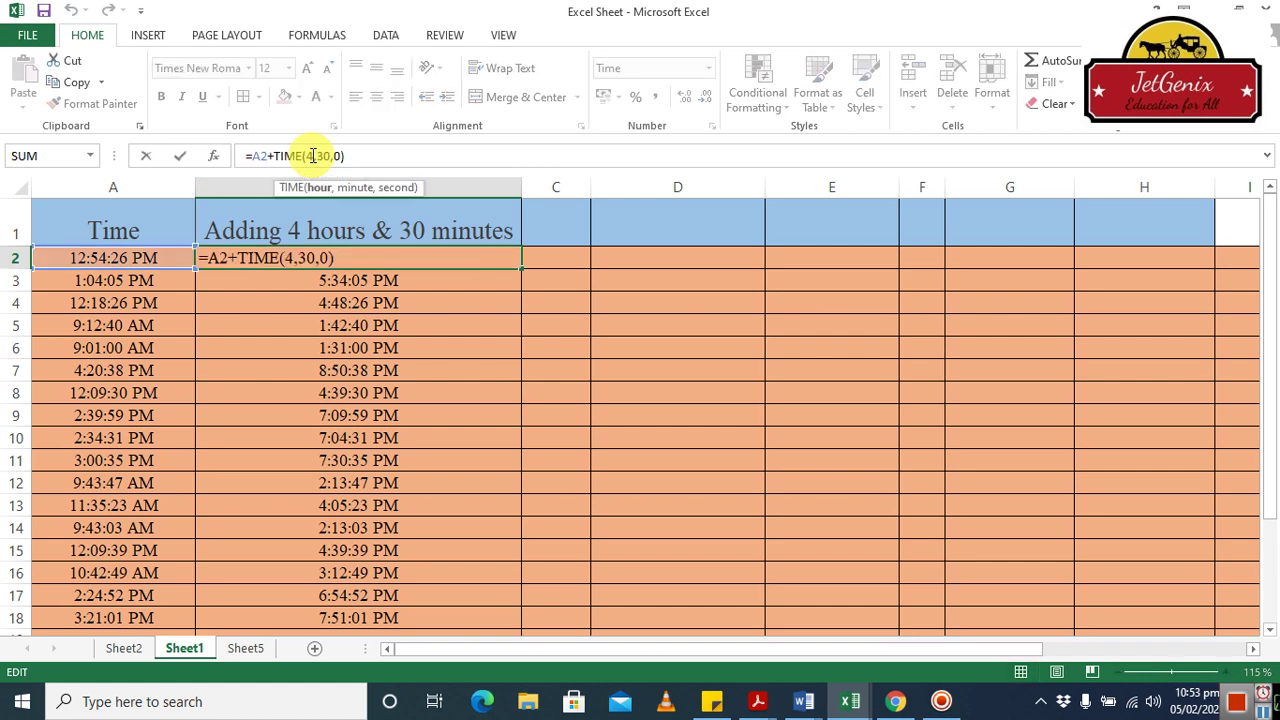
{"action": "key", "text": "BackSpace"}
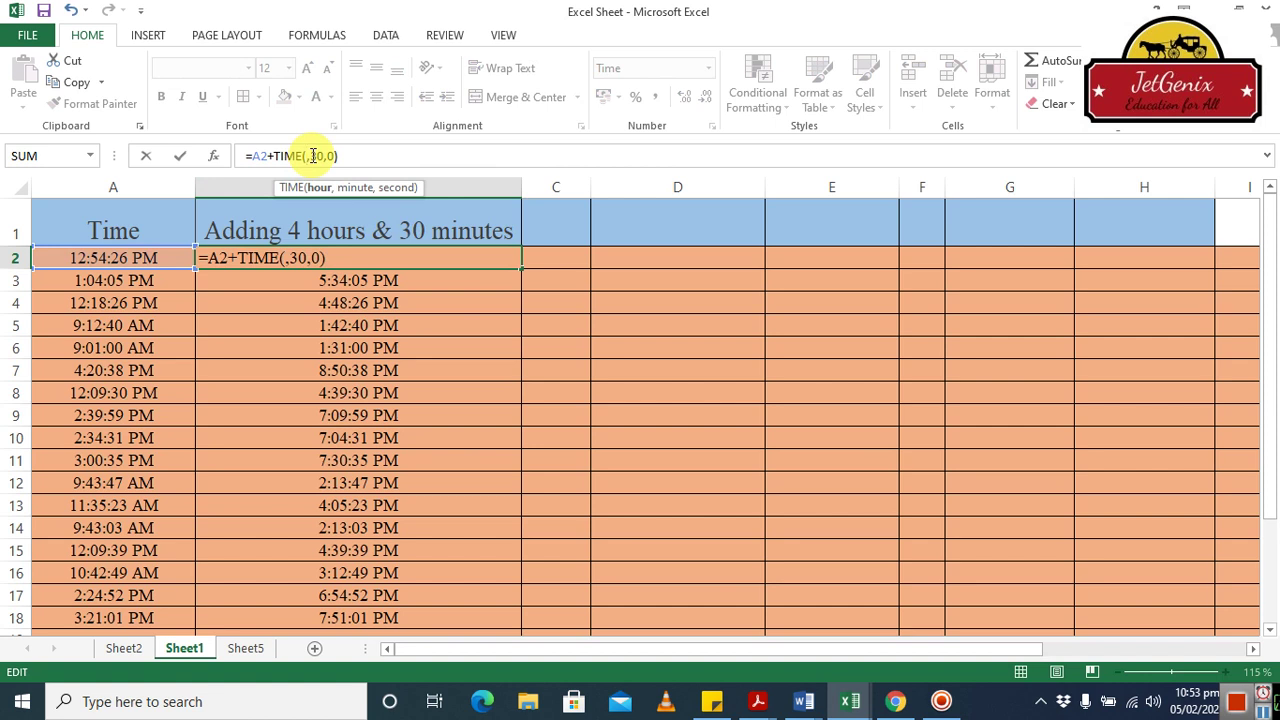
{"action": "type", "text": "0"}
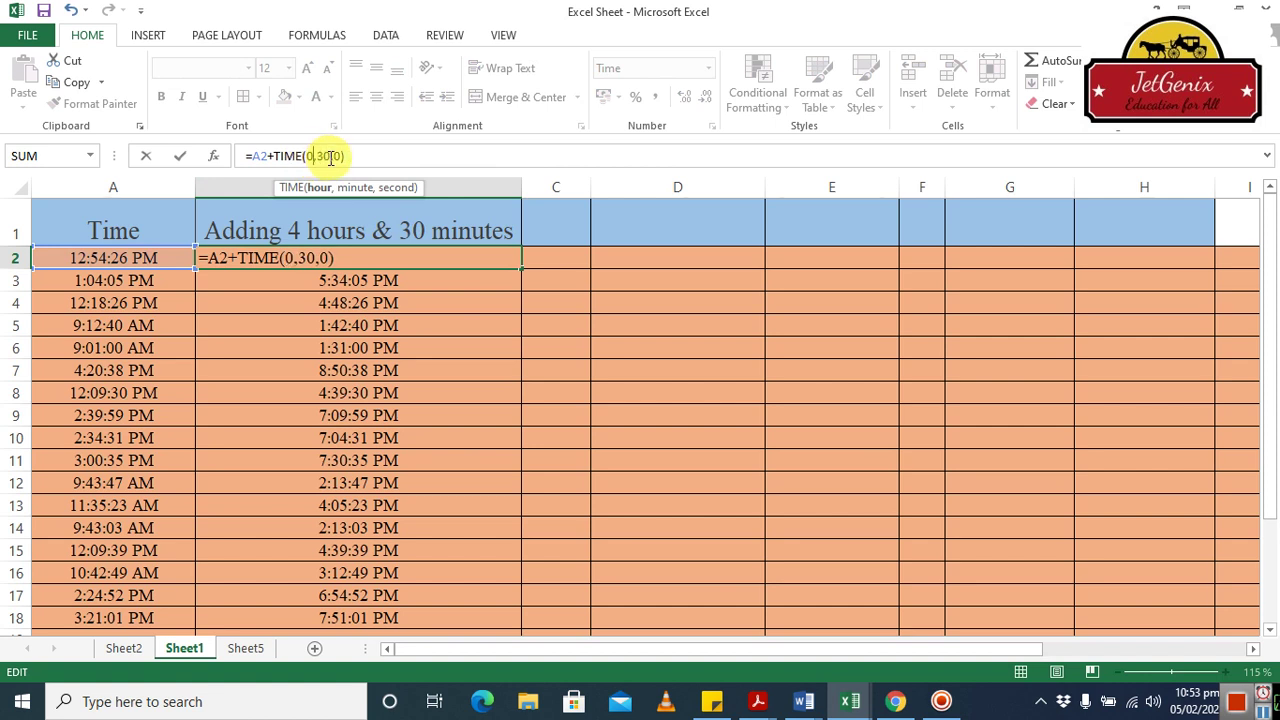
{"action": "left_click", "coordinate": [341, 156]}
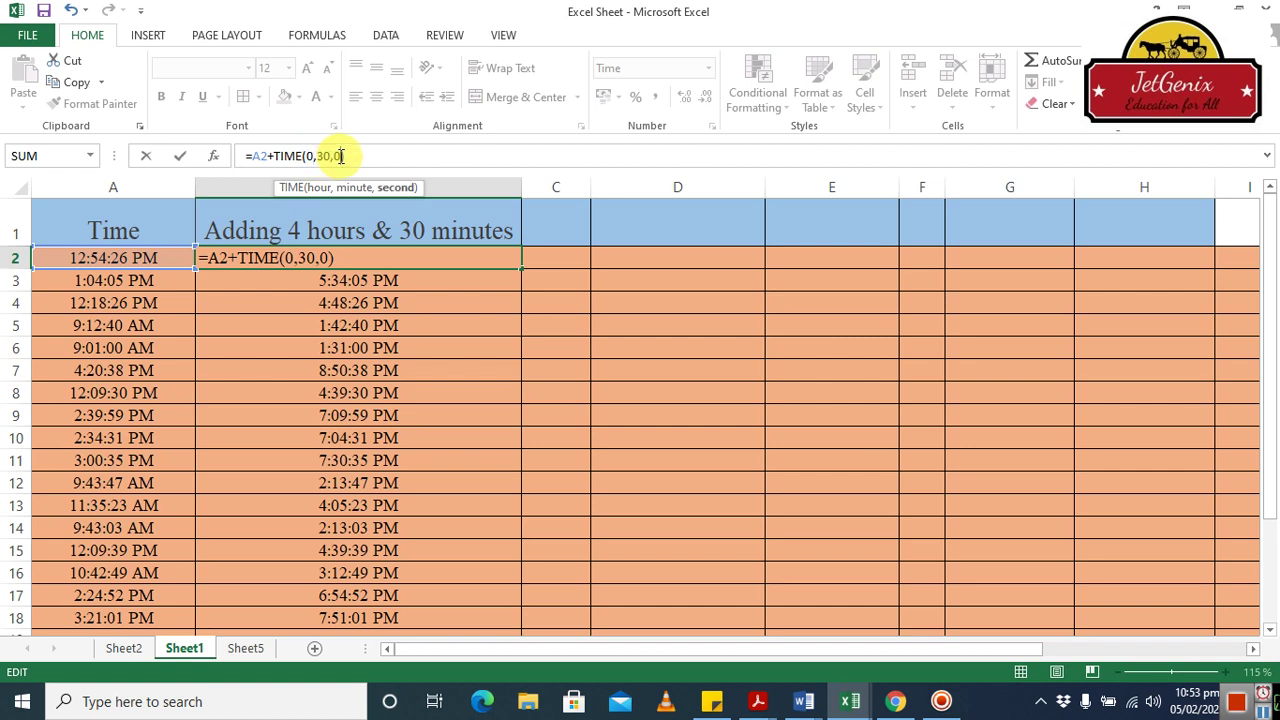
{"action": "key", "text": "BackSpace"}
{"action": "type", "text": "5"}
{"action": "key", "text": "Return"}
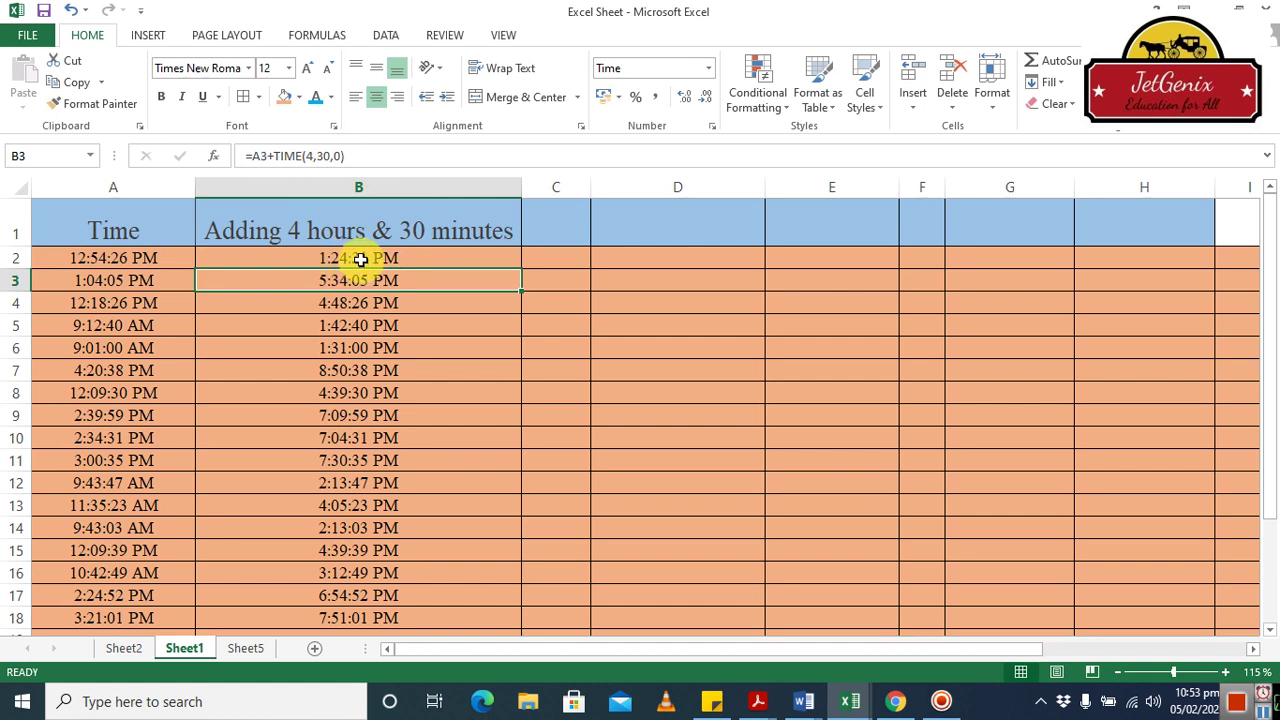
{"action": "left_click", "coordinate": [360, 259]}
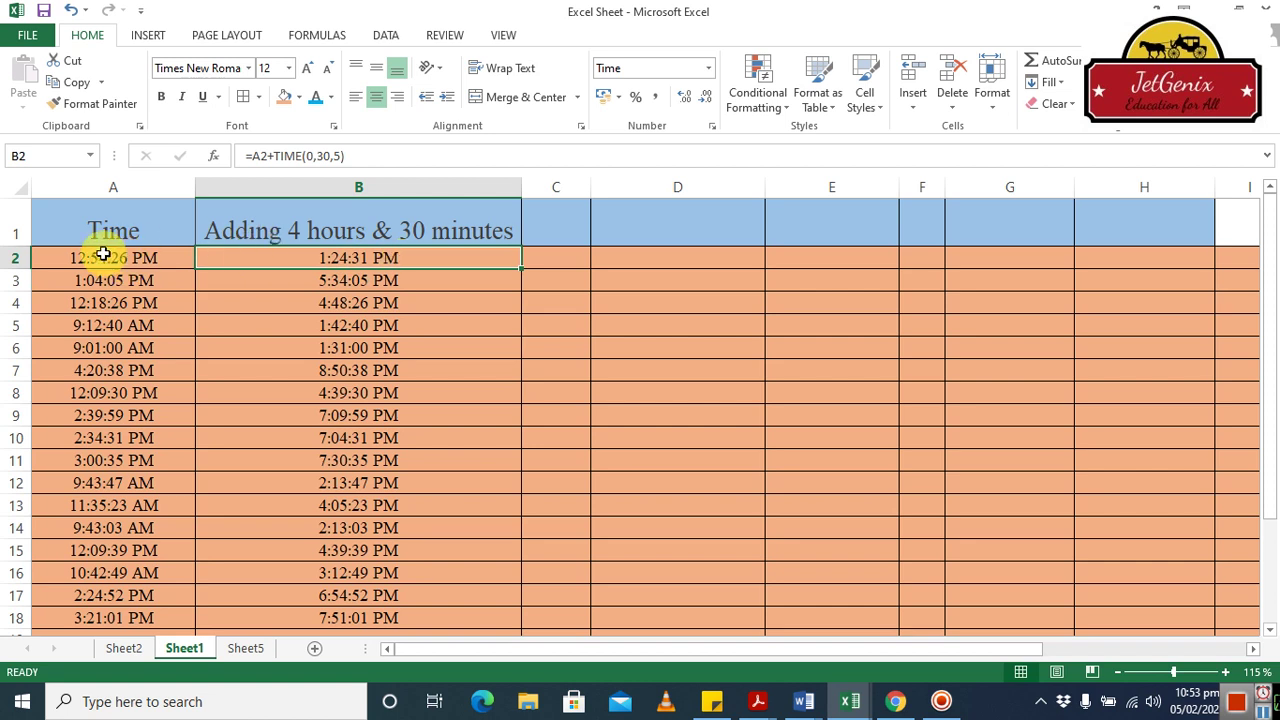
{"action": "double_click", "coordinate": [521, 274]}
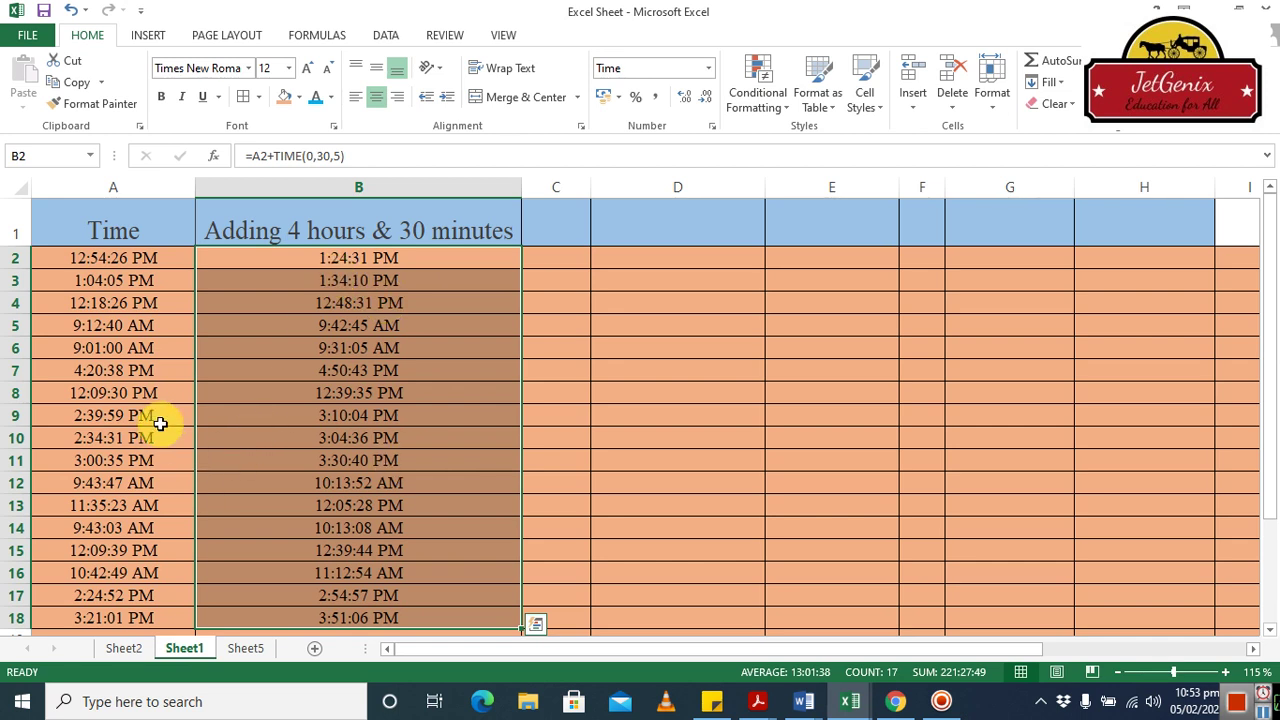
Step: Change B2's formula to =A2+TIME(0,0,15)
{"action": "left_click", "coordinate": [414, 258]}
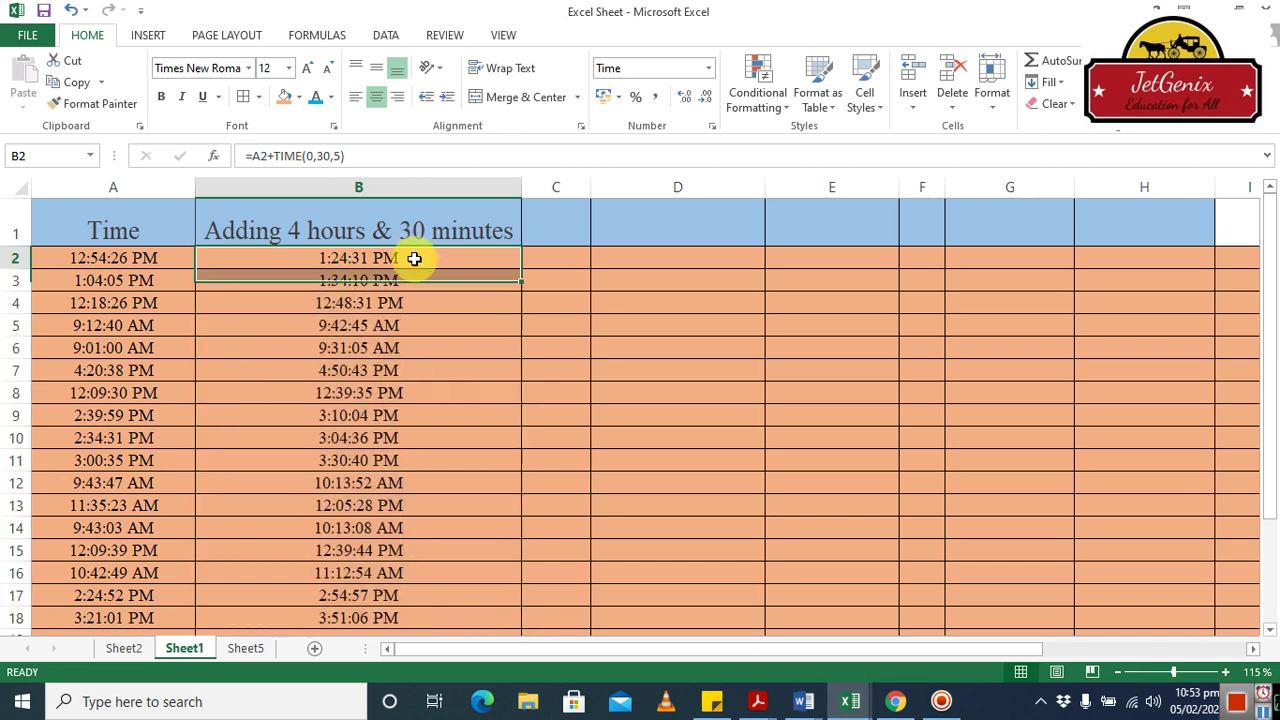
{"action": "left_click", "coordinate": [330, 157]}
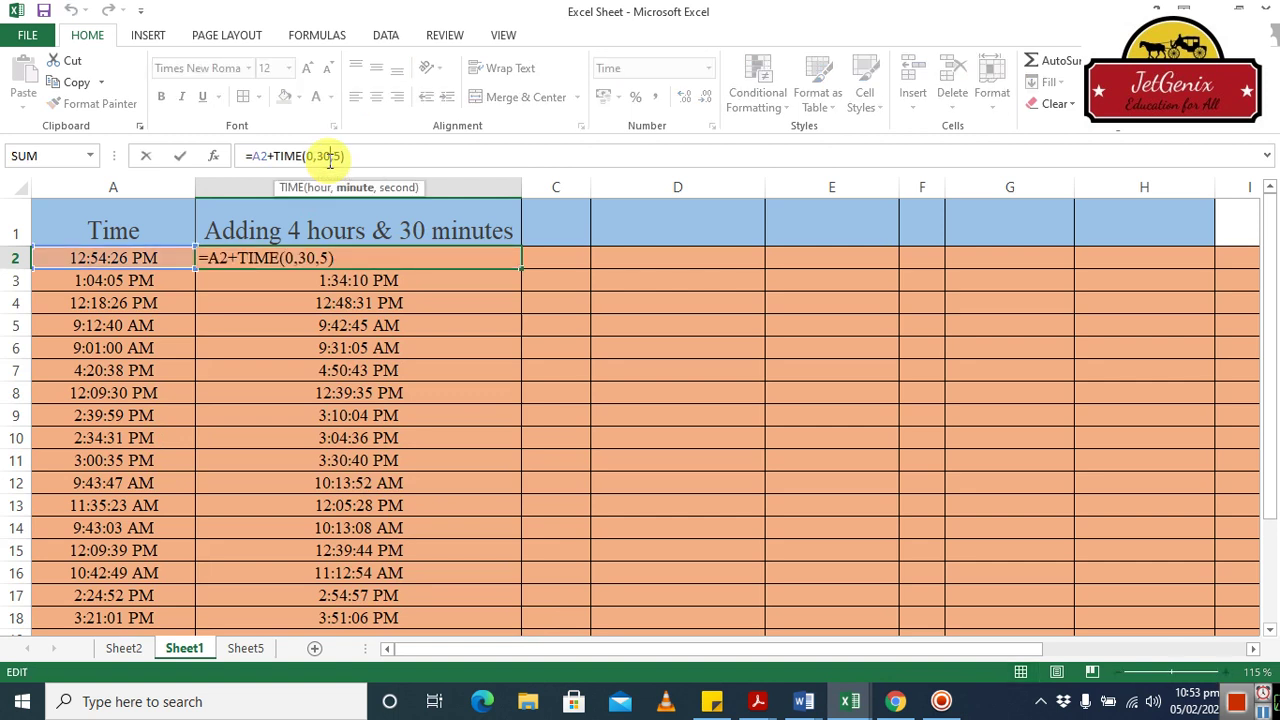
{"action": "key", "text": "BackSpace"}
{"action": "key", "text": "BackSpace"}
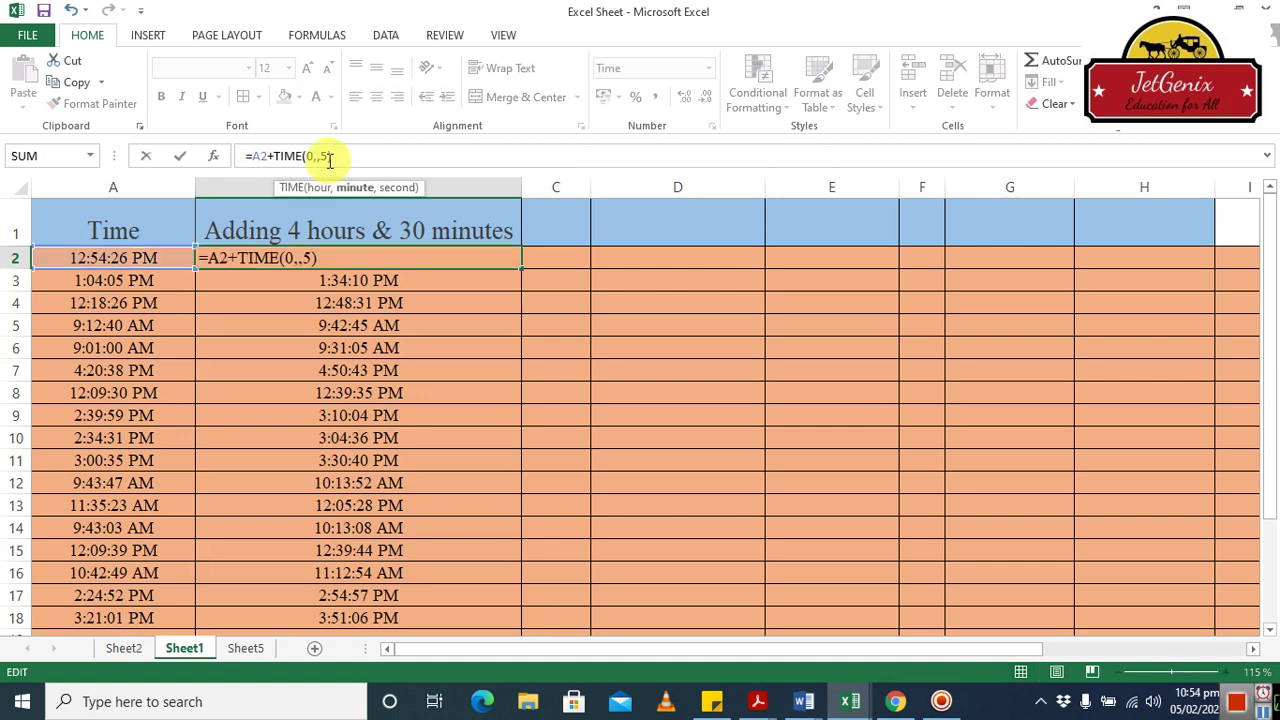
{"action": "type", "text": "0"}
{"action": "key", "text": "Right"}
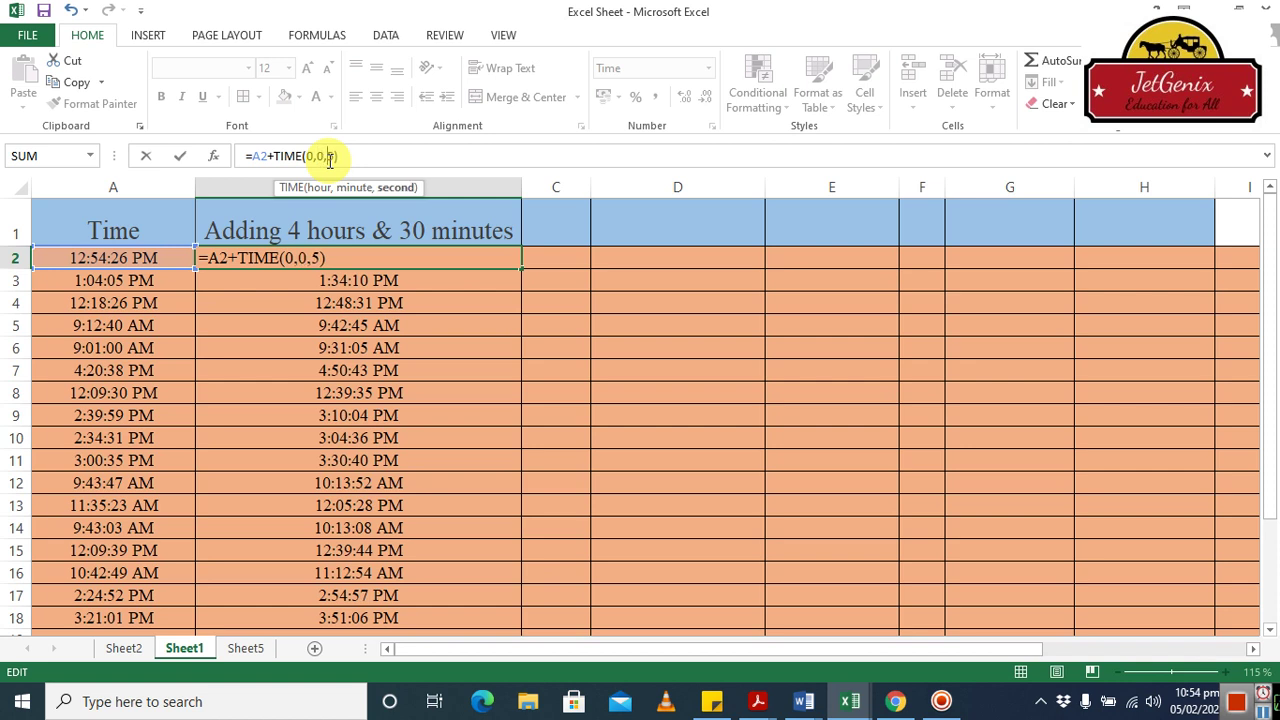
{"action": "key", "text": "Delete"}
{"action": "type", "text": "15"}
{"action": "key", "text": "Return"}
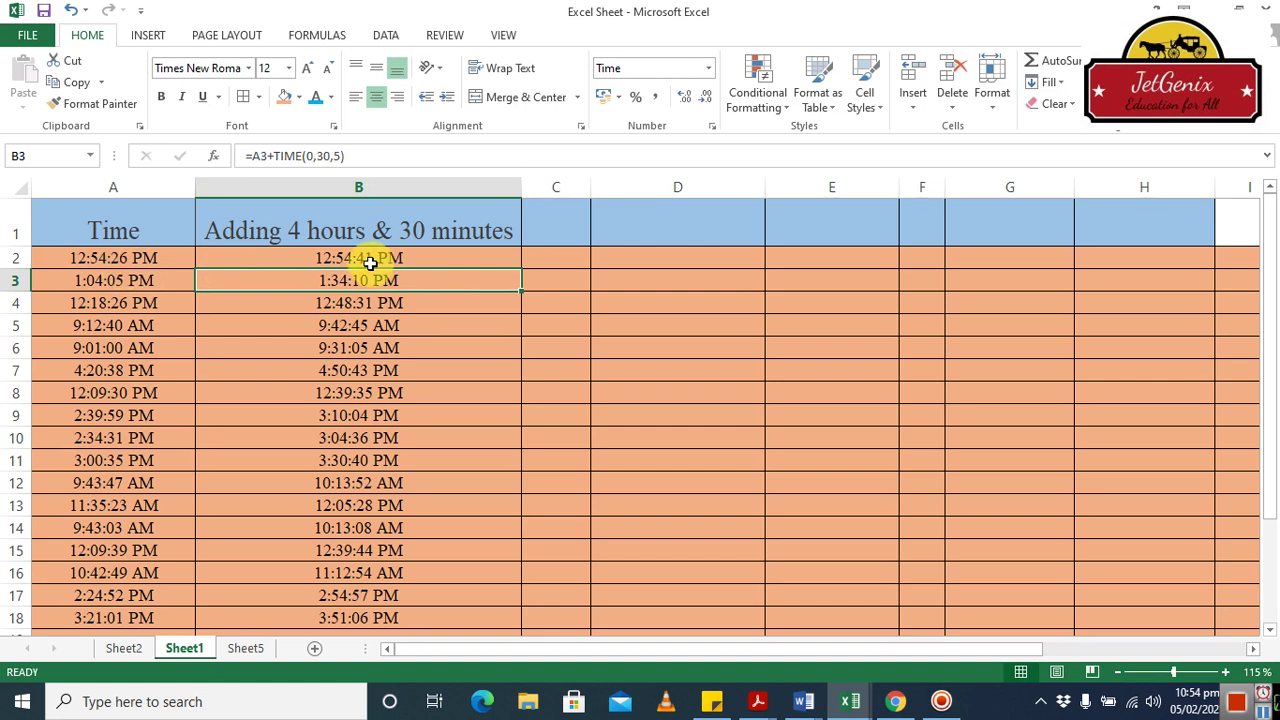
Step: Fill the 15-second formula down to B18, ending at 3:21:16 PM
{"action": "left_click", "coordinate": [471, 260]}
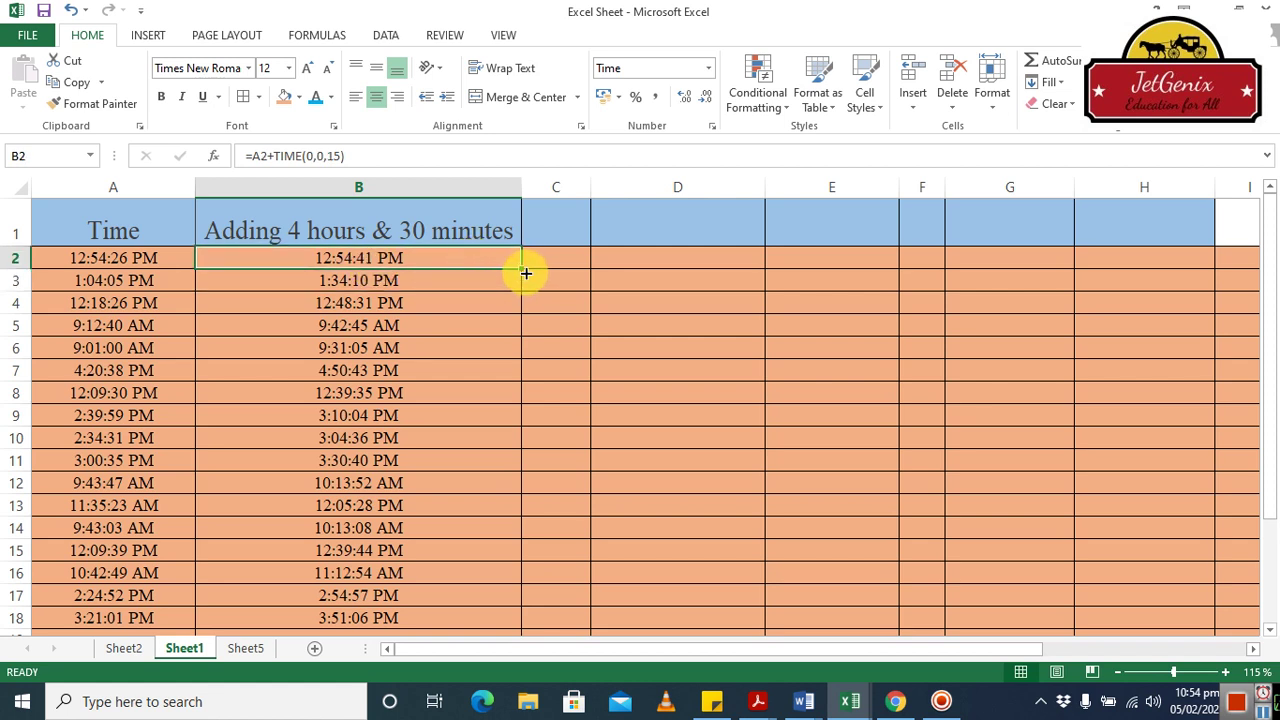
{"action": "double_click", "coordinate": [521, 270]}
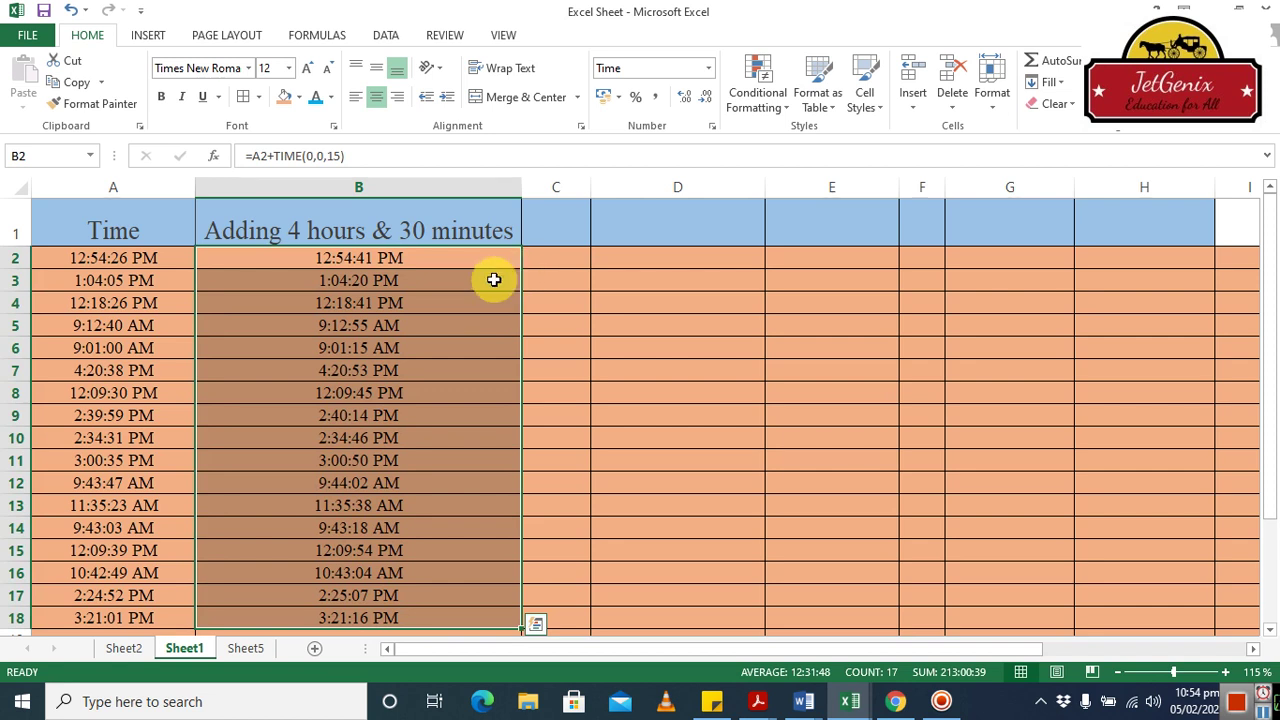
{"action": "left_click", "coordinate": [437, 321]}
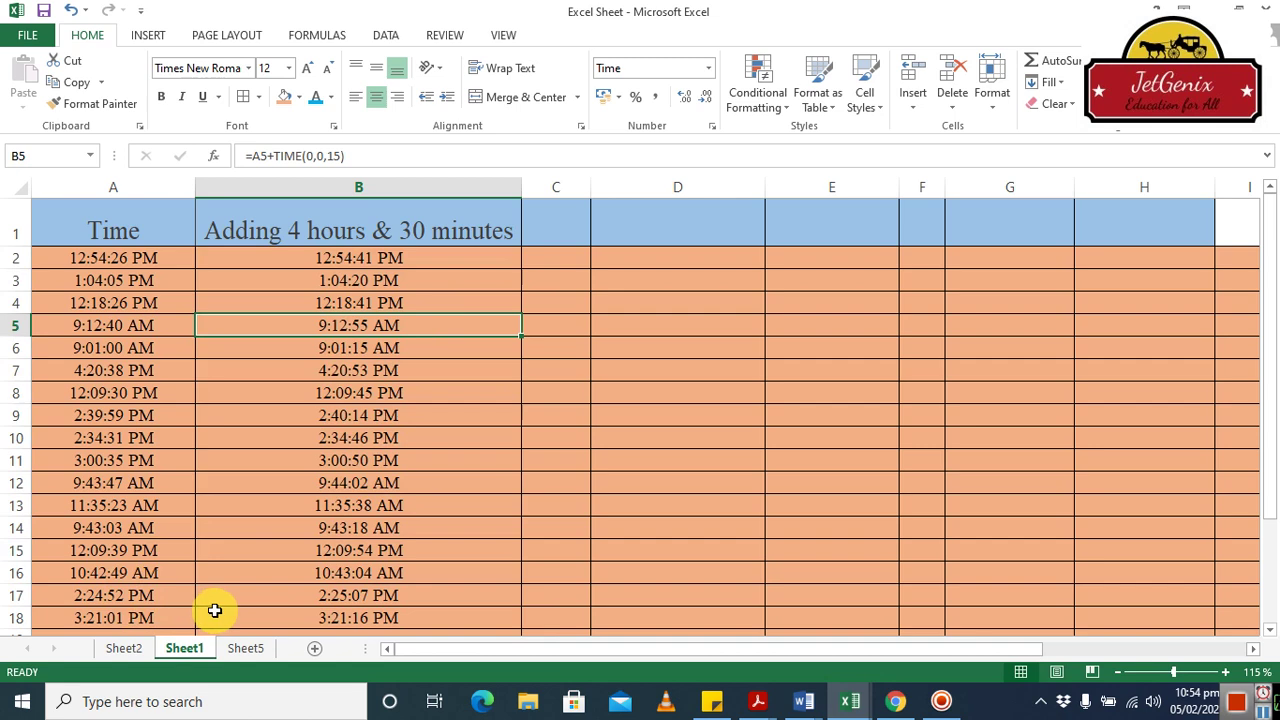
{"action": "left_click", "coordinate": [242, 654]}
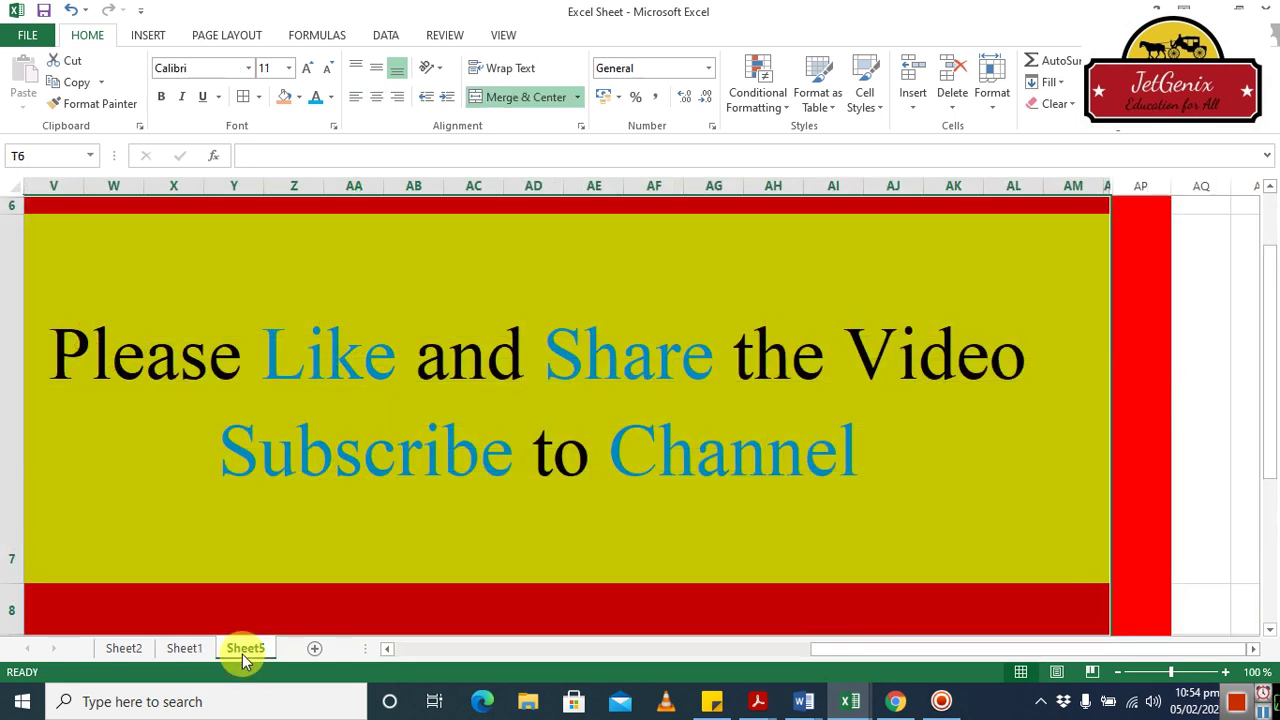
Step: Select the like, share and subscribe banner cell on Sheet5
{"action": "left_click", "coordinate": [572, 462]}
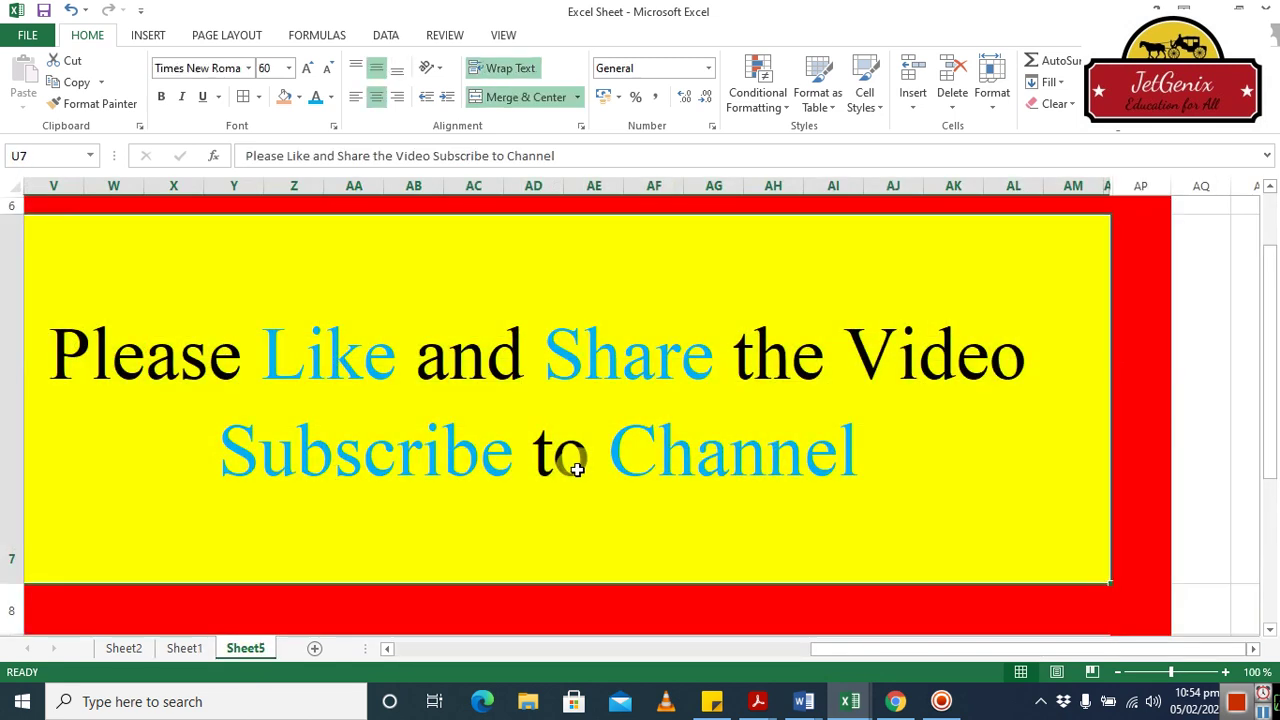